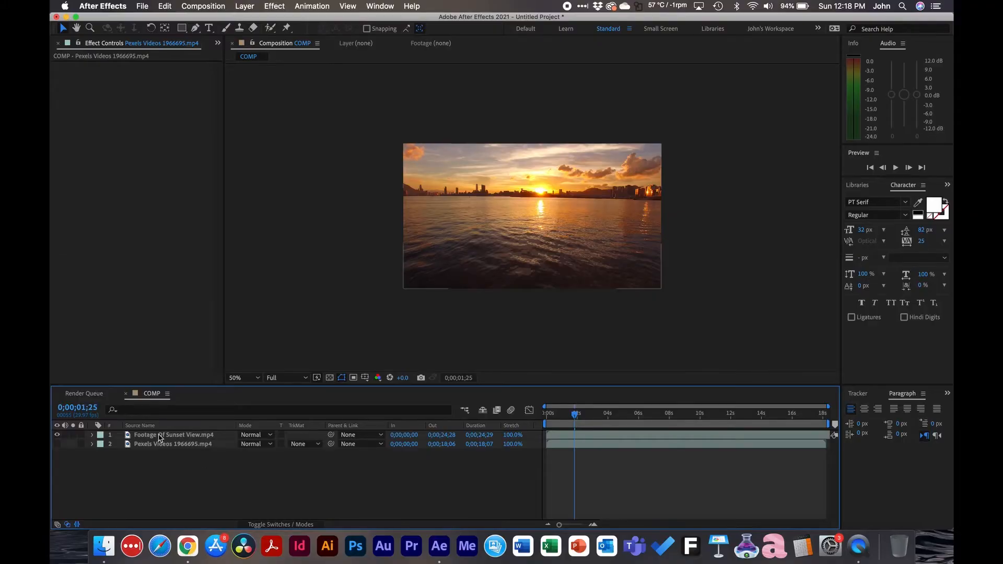
Step: Inspect the sunset footage layer's track matte choices before any matte shape exists
left_click(160, 437)
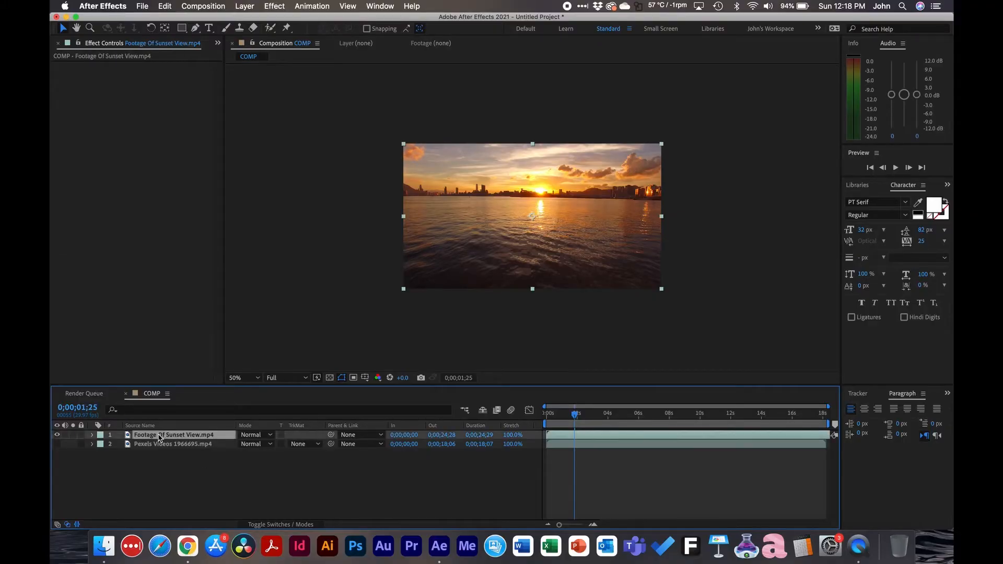
left_click(176, 471)
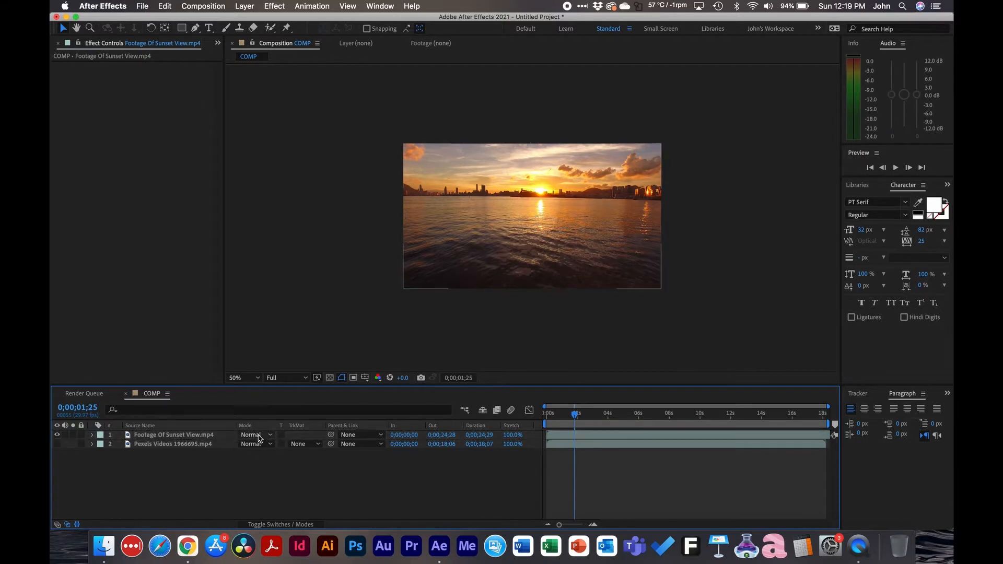
left_click(305, 444)
Step: Draw a white rectangle across the centre of the composition as Shape Layer 1
left_click(182, 29)
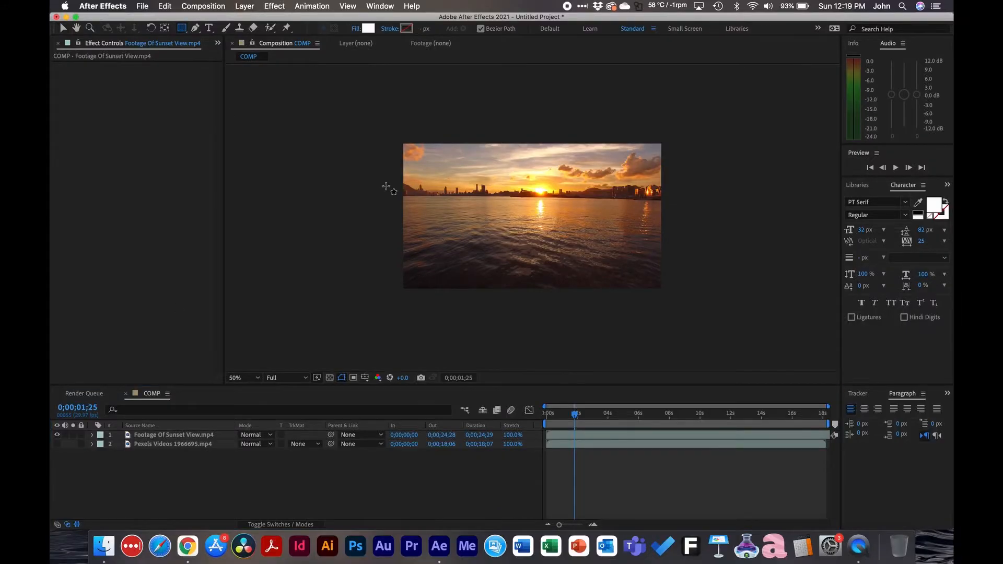
left_click_drag(429, 167, 639, 235)
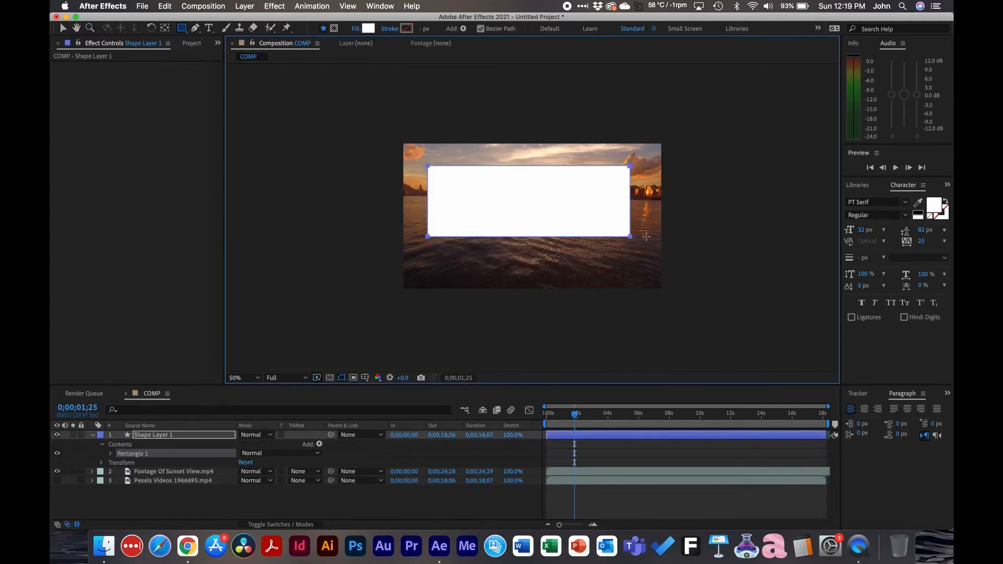
left_click(163, 507)
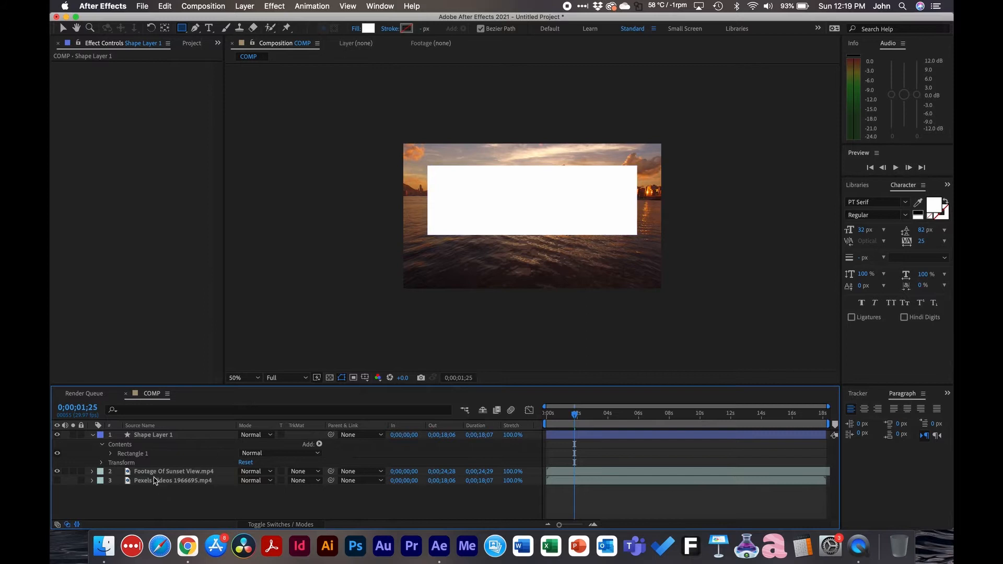
Step: Set the sunset footage's TrkMat to Alpha Matte "Shape Layer 1" so it shows only inside the rectangle
left_click(173, 470)
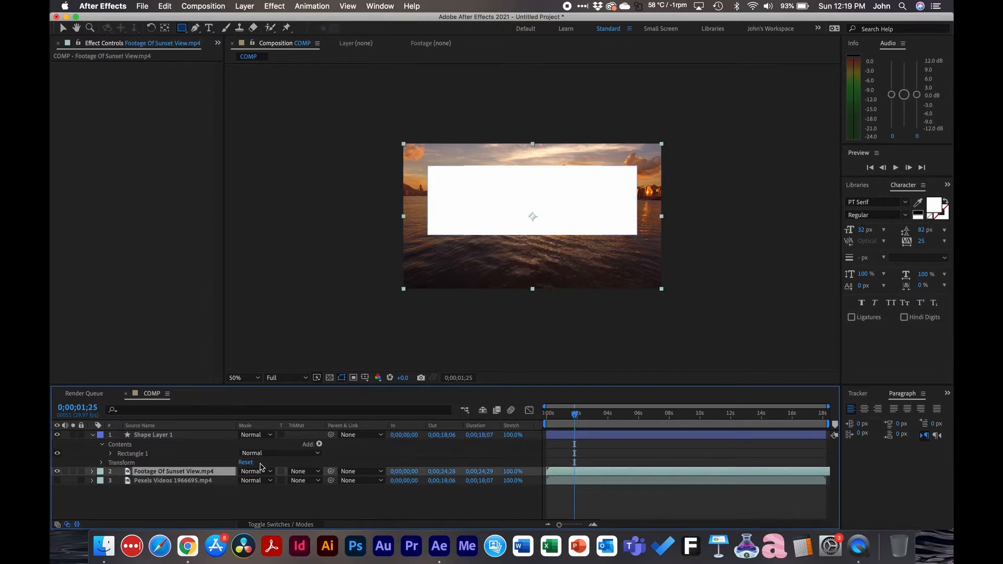
left_click(305, 472)
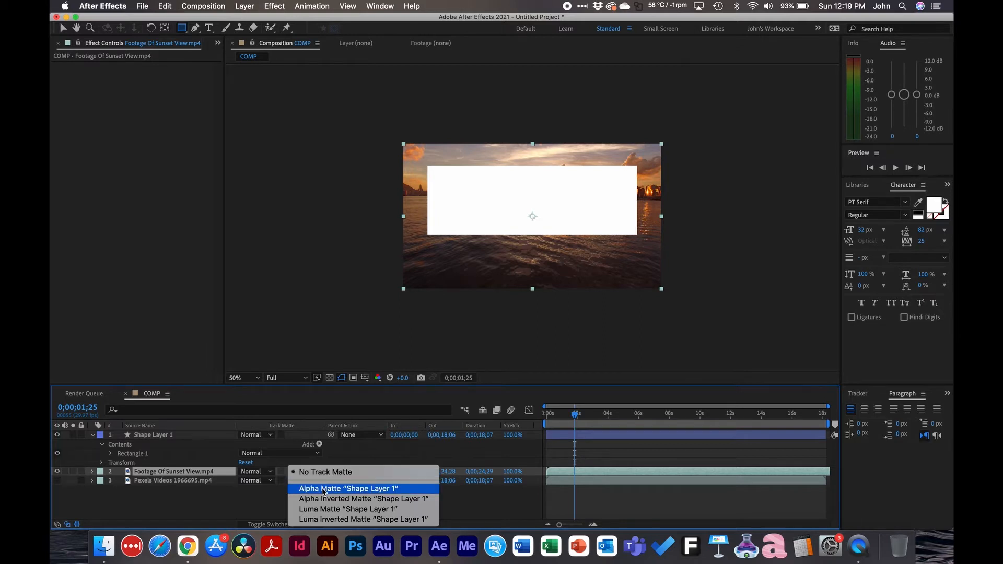
left_click(323, 489)
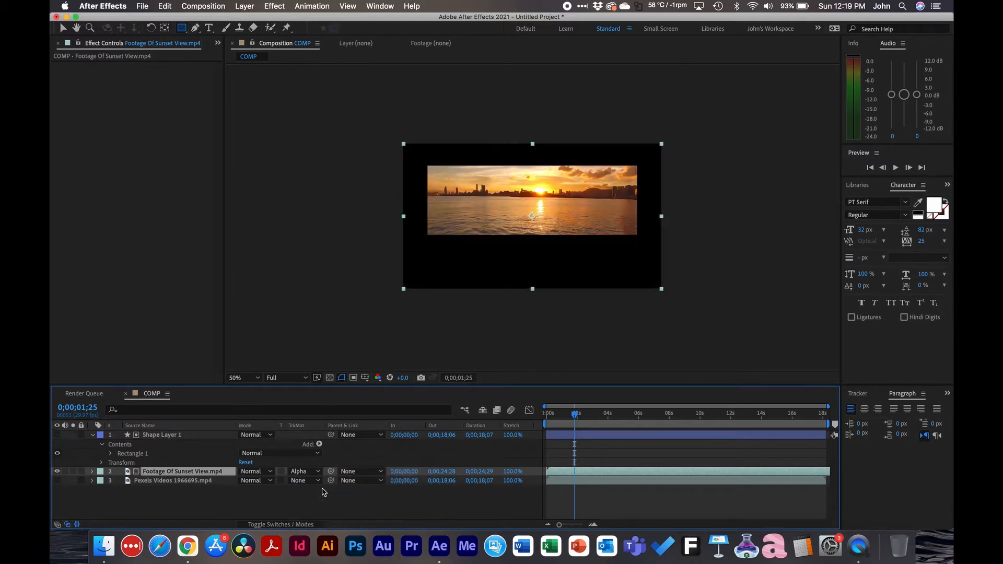
left_click(161, 436)
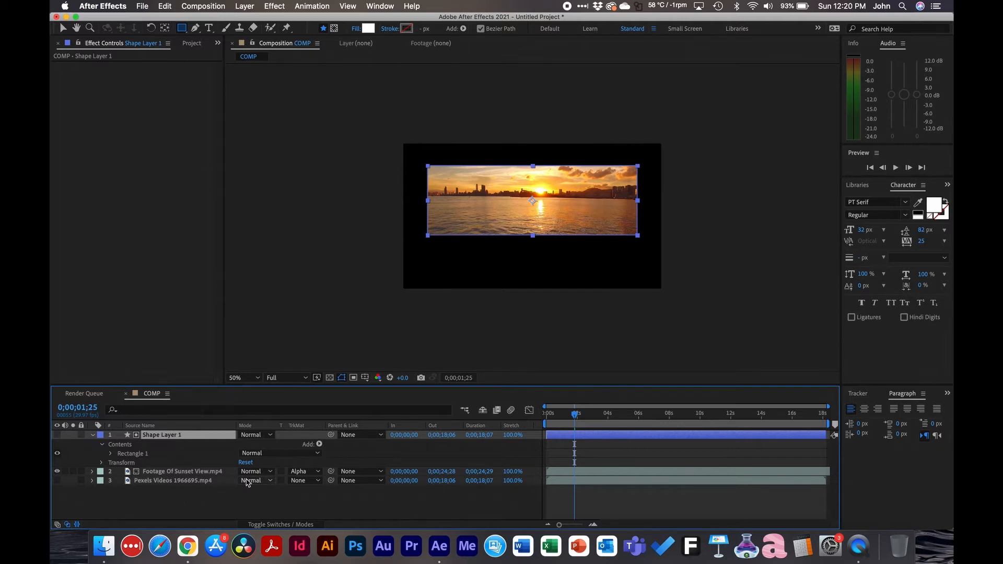
left_click(304, 471)
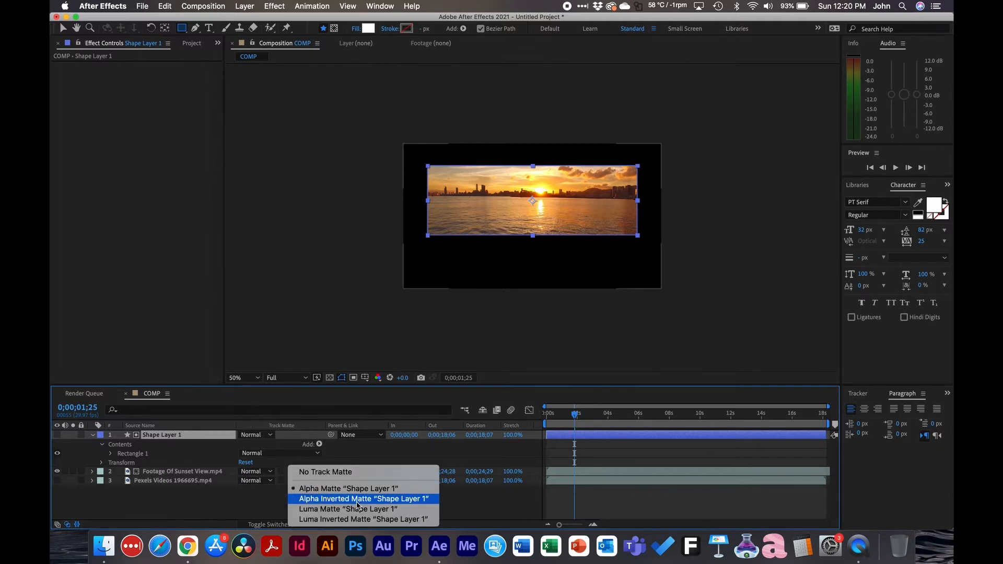
left_click(374, 499)
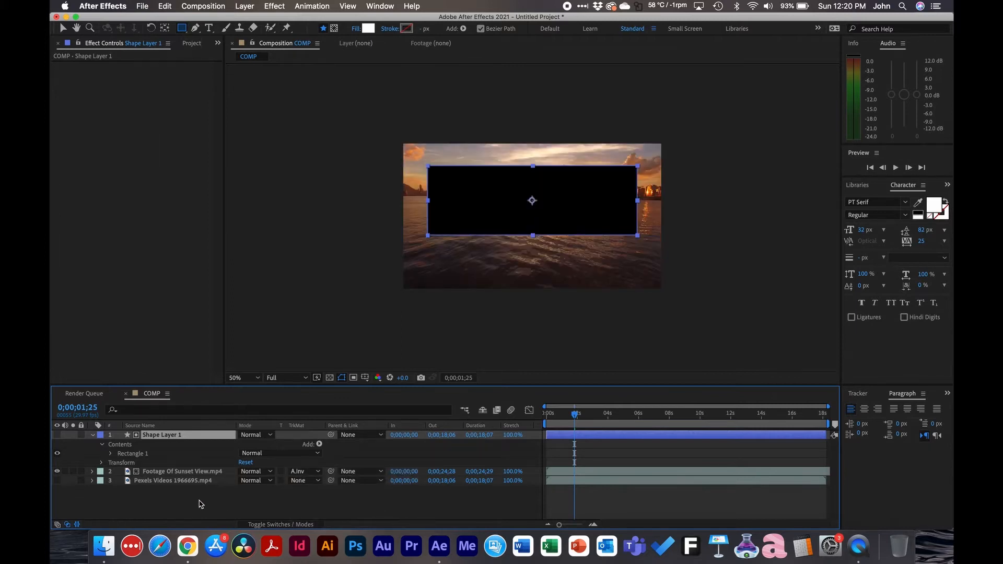
left_click(200, 504)
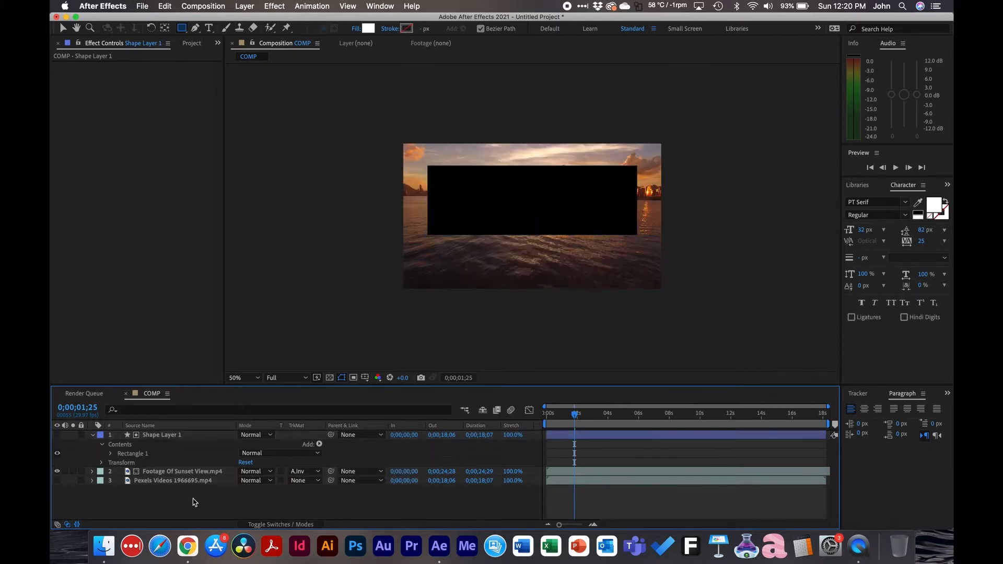
left_click(307, 471)
left_click(314, 489)
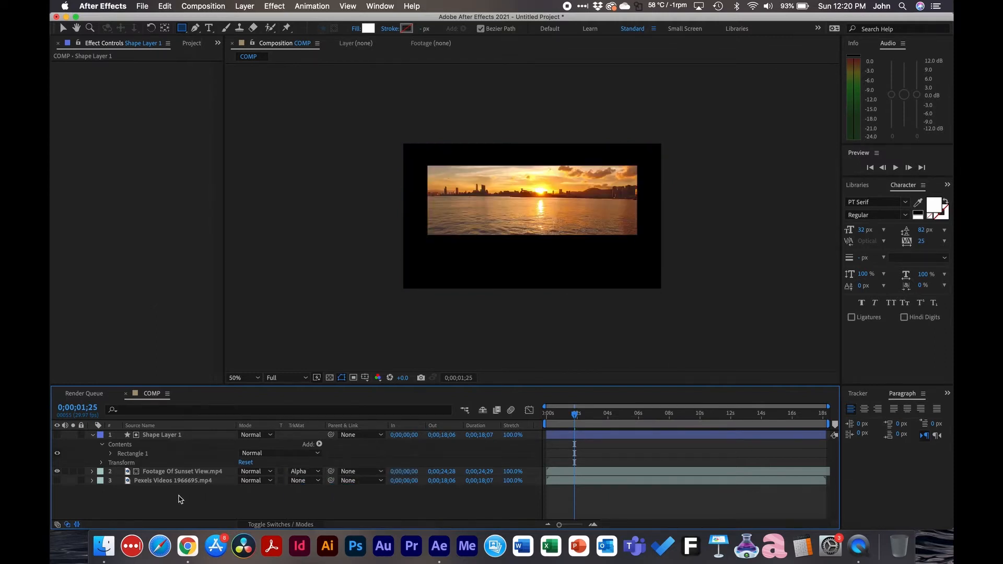
left_click(161, 435)
Step: Drag Shape Layer 1 around with the Selection tool, revealing different parts of the sunset footage
key("v")
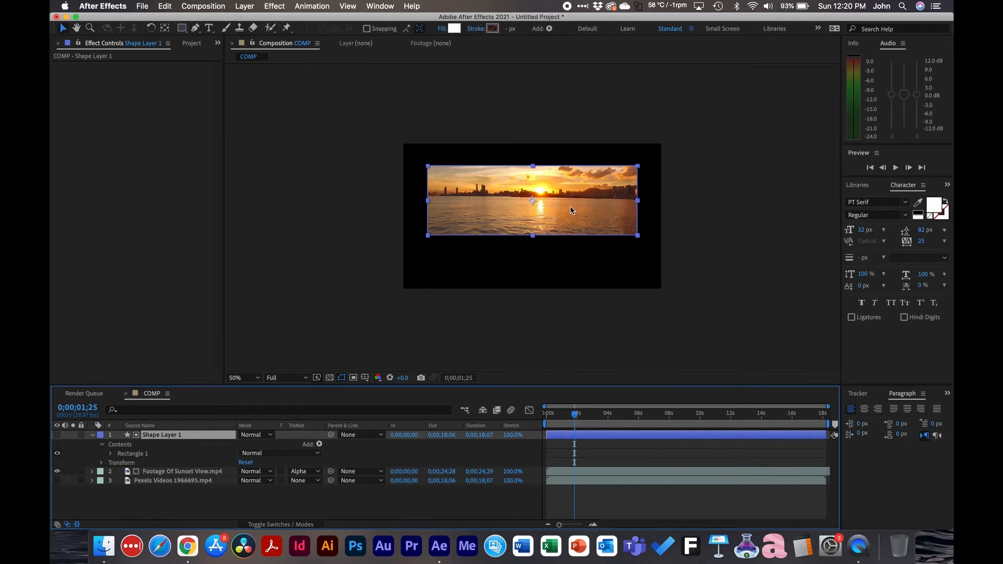
left_click_drag(588, 205, 565, 191)
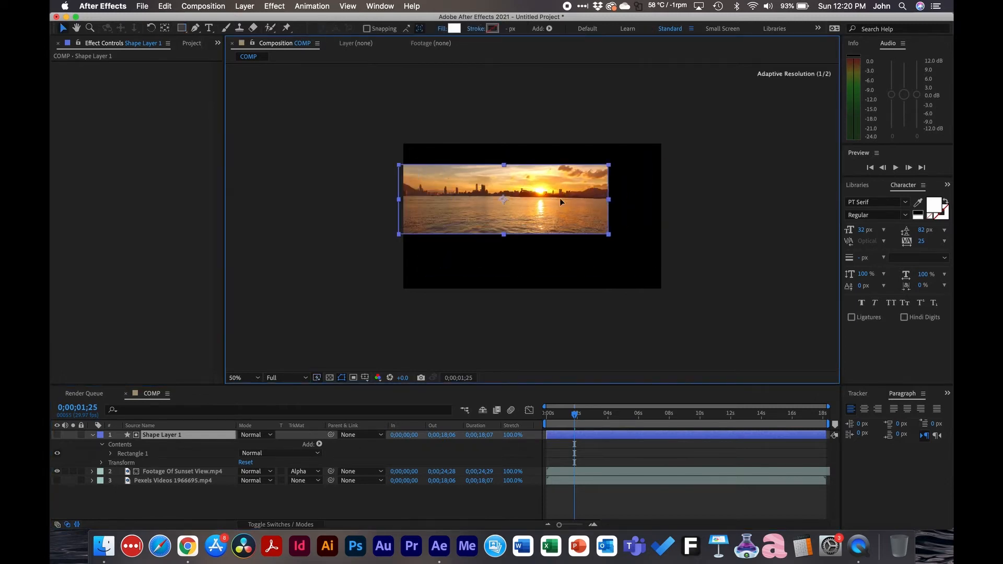
mouse_move(565, 190)
left_mouse_down()
mouse_move(596, 234)
mouse_move(490, 183)
mouse_move(495, 284)
left_mouse_up()
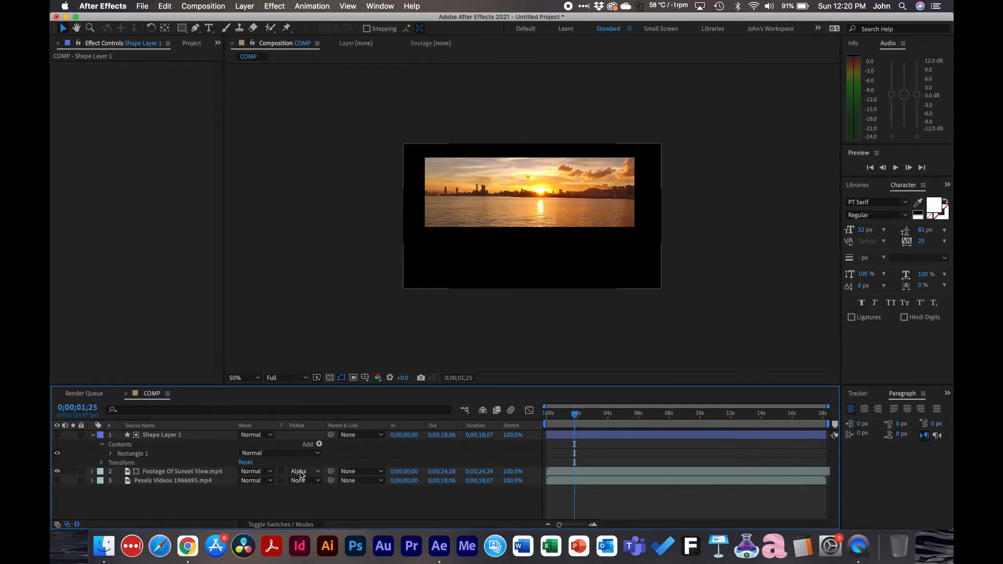
left_click(302, 480)
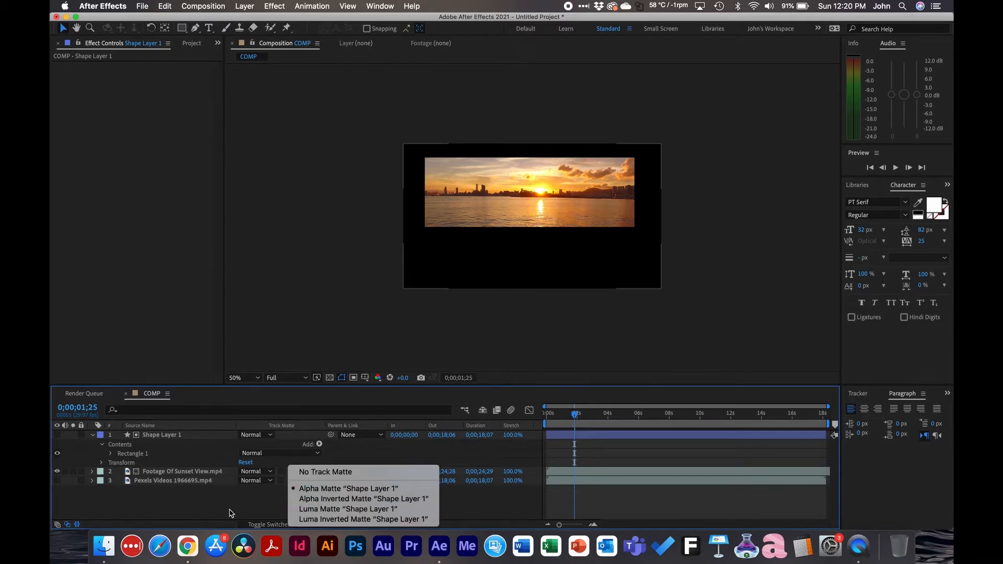
Step: Delete Shape Layer 1 so the sunset footage fills the frame unmasked
left_click(307, 473)
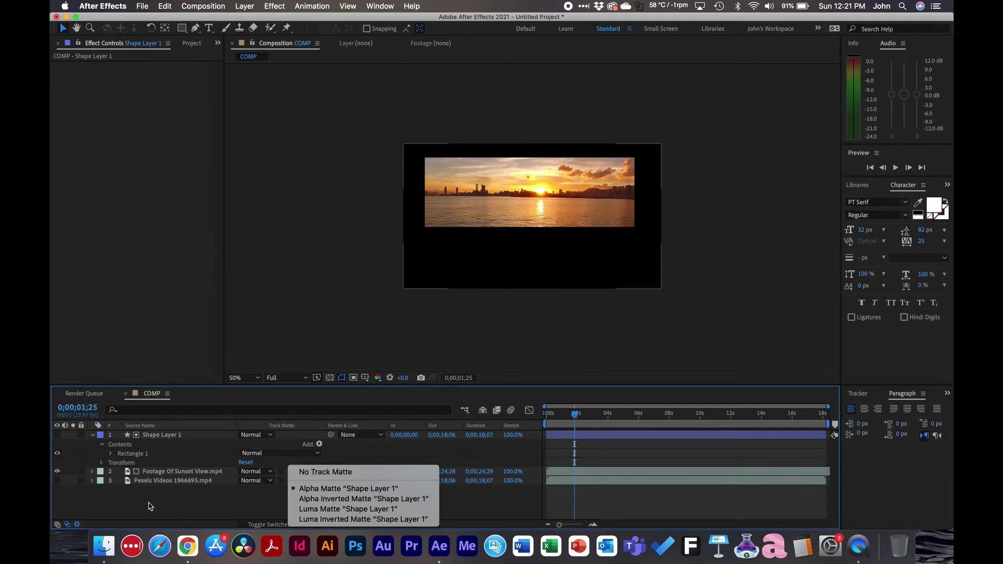
left_click(161, 435)
key("Delete")
Step: Toggle the sunset footage layer's visibility to compare it with the silhouette clip beneath
left_click(160, 436)
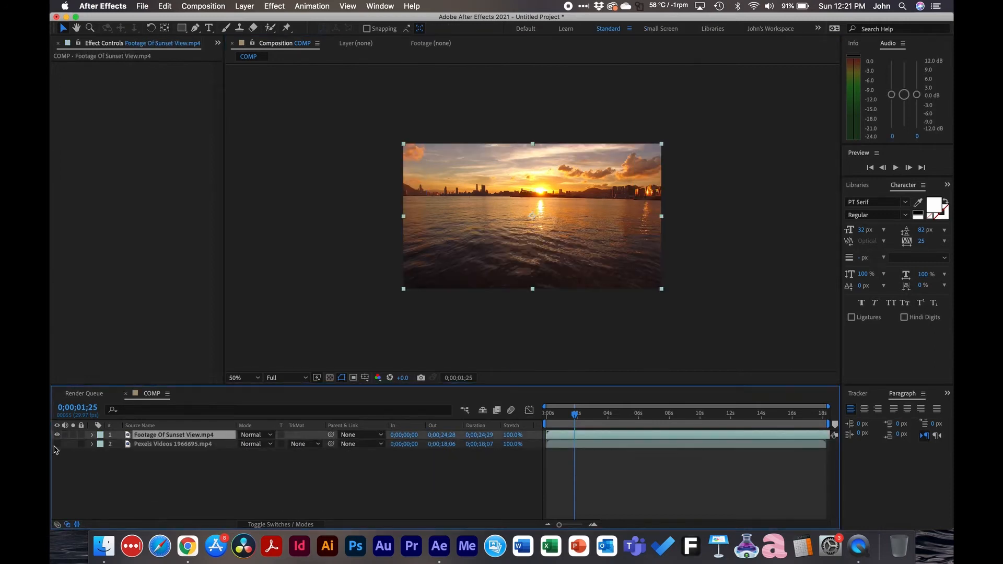
left_click(57, 436)
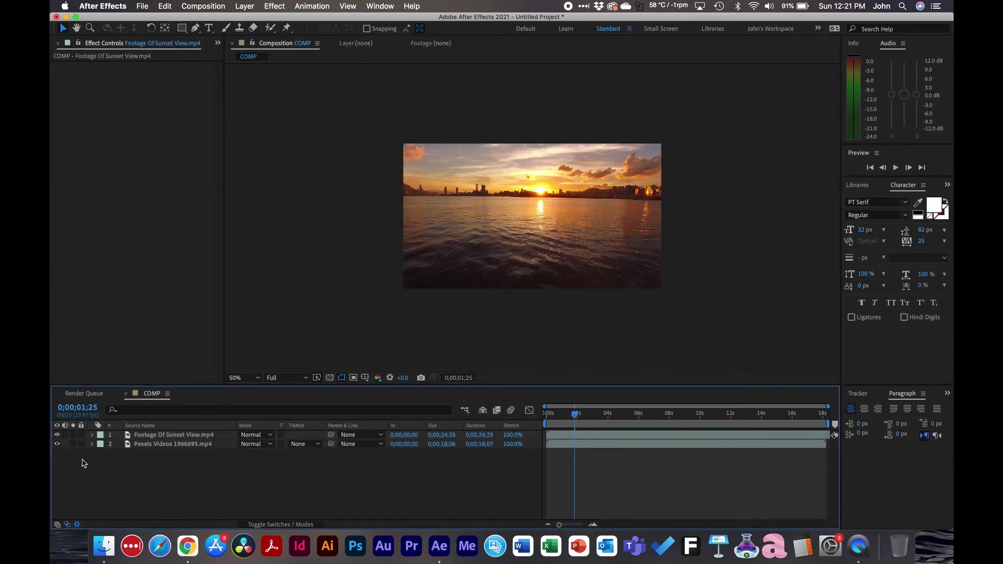
left_click(57, 437)
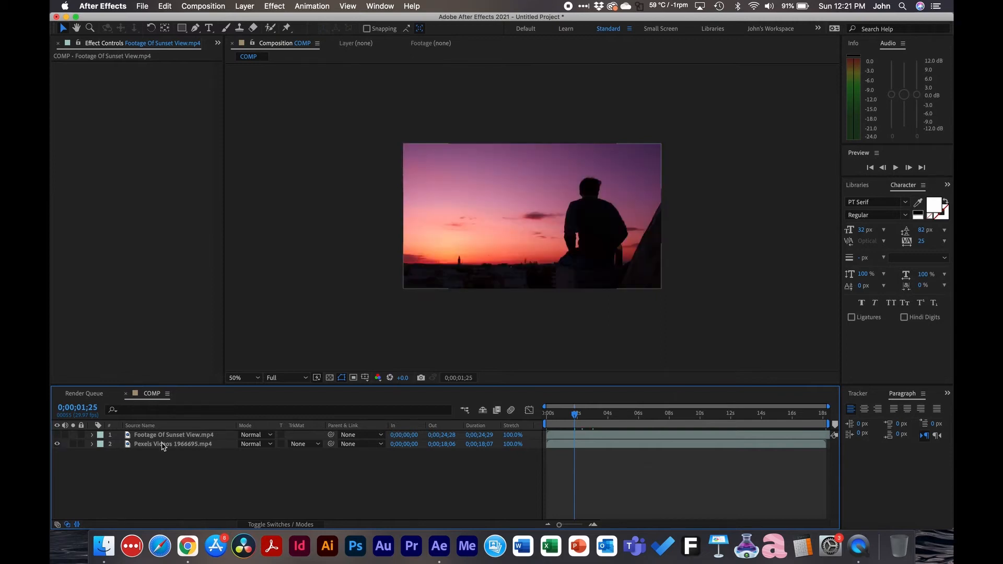
left_click(177, 448)
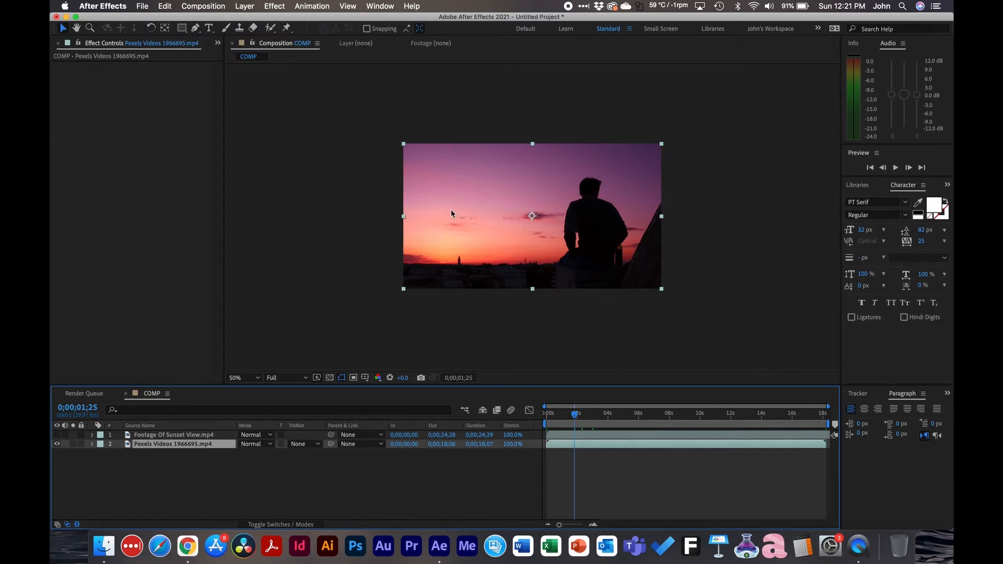
left_click(57, 436)
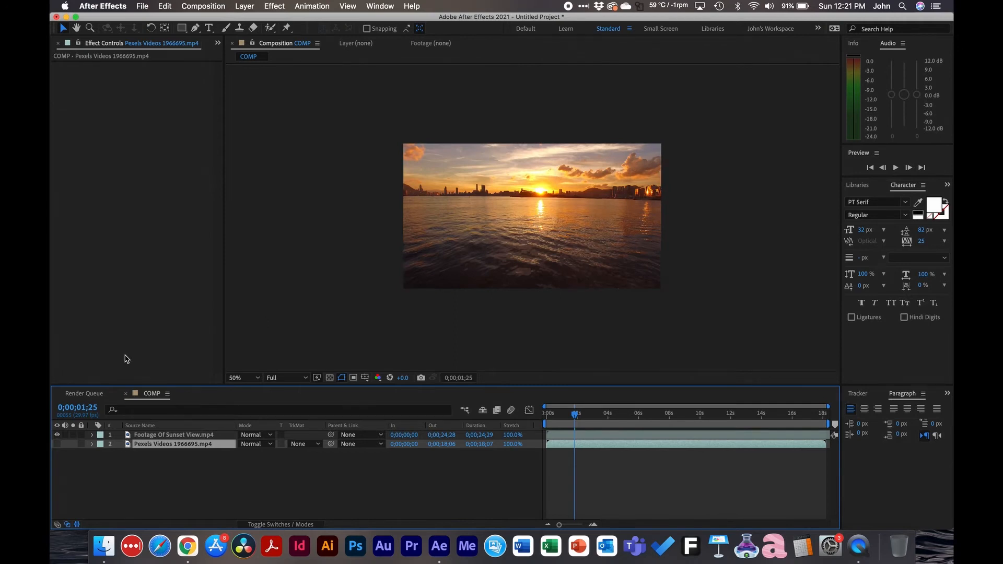
left_click(57, 436)
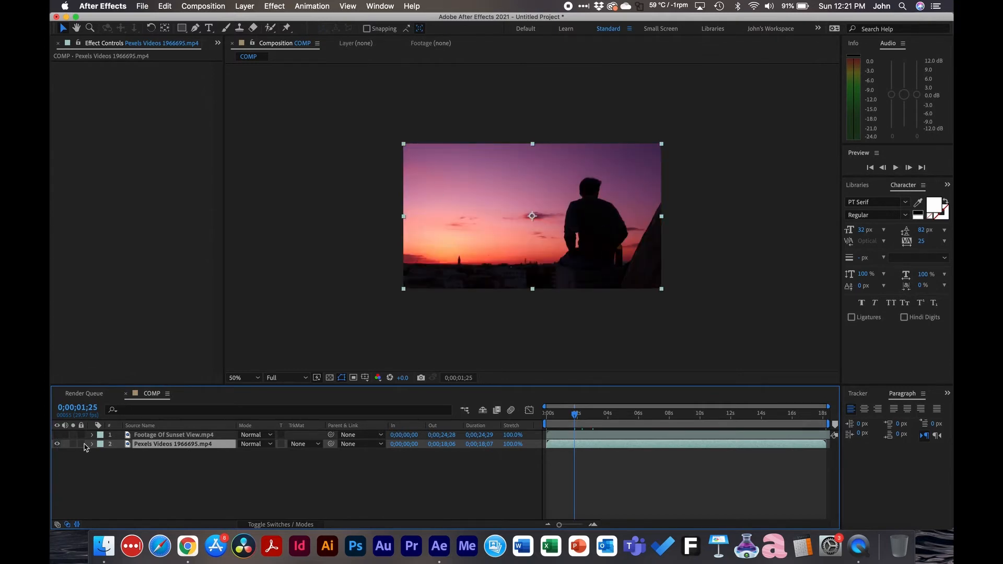
left_click(57, 436)
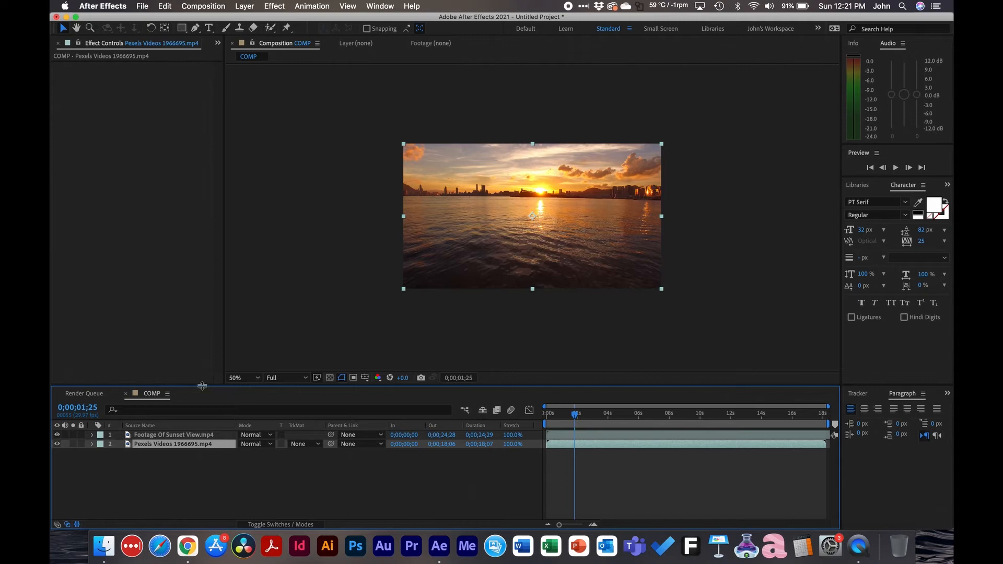
left_click(143, 470)
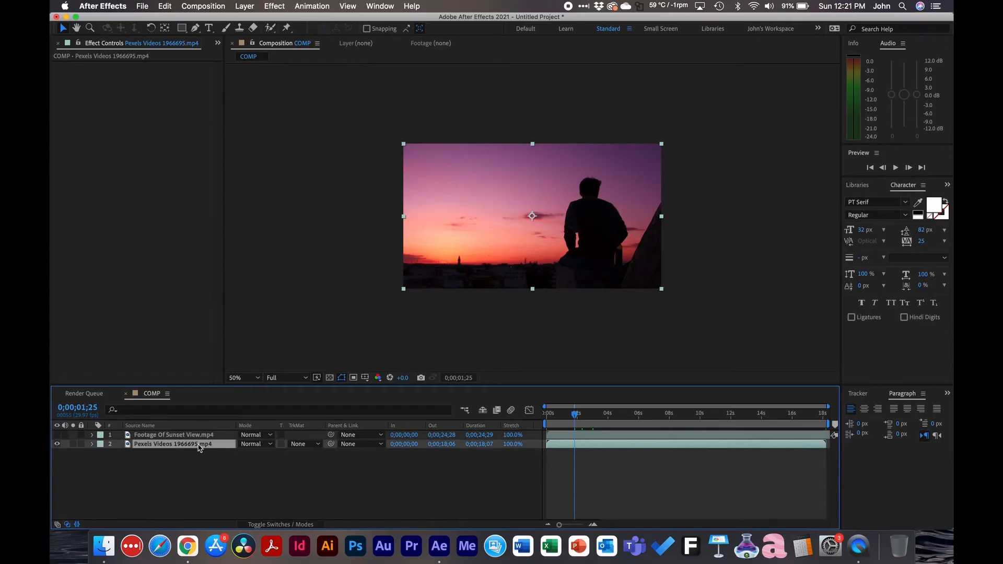
Step: Bring up the TrkMat choices for the Pexels silhouette clip on layer 2
left_click(300, 446)
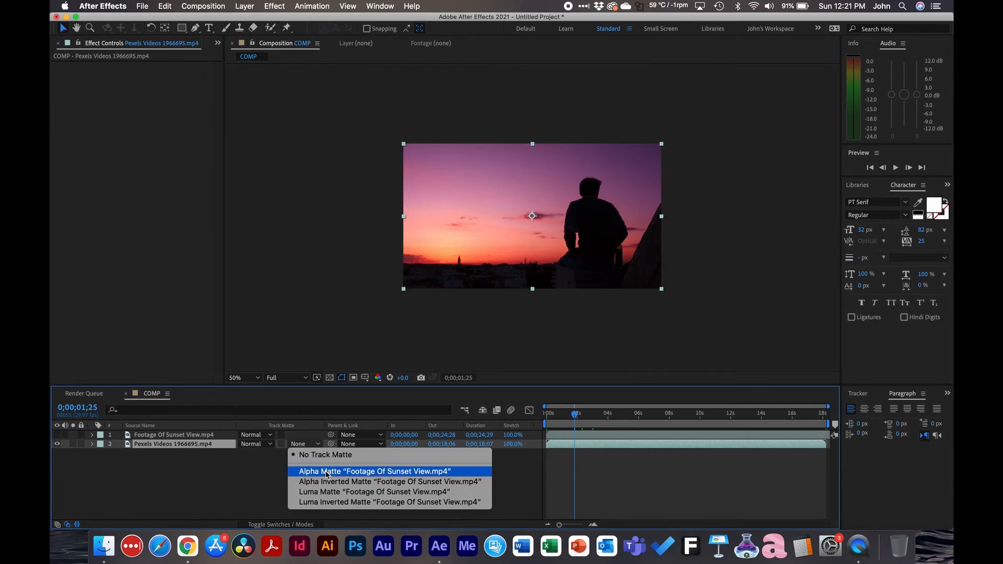
Step: Try Luma Matte on the silhouette clip, then set its TrkMat back to None
left_click(329, 493)
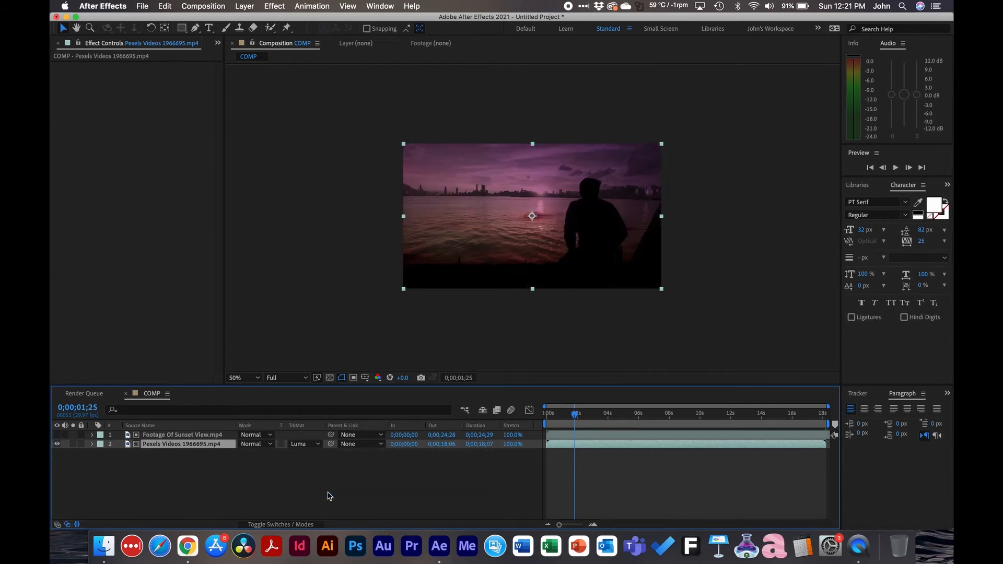
left_click(170, 498)
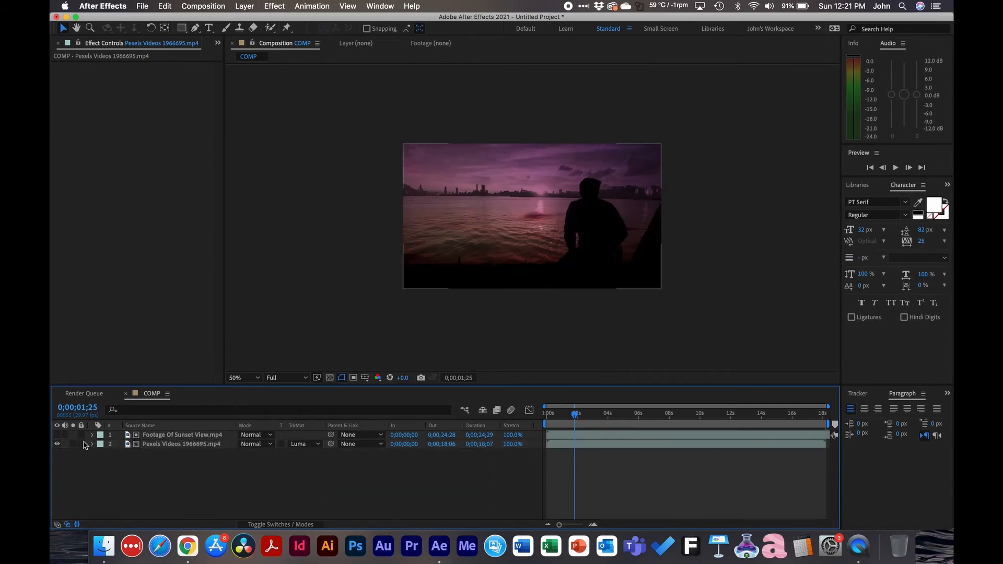
left_click(180, 435)
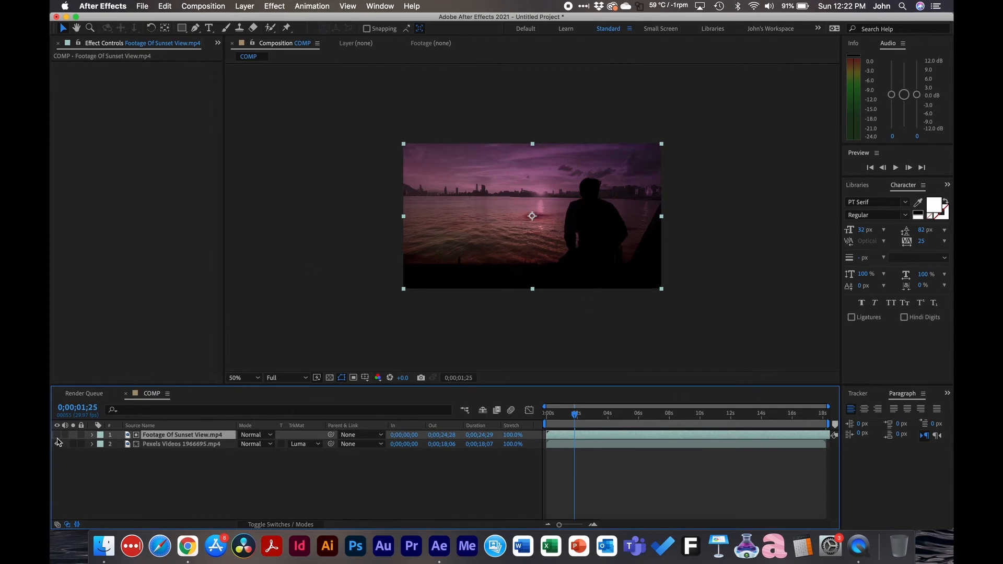
left_click(301, 445)
left_click(228, 469)
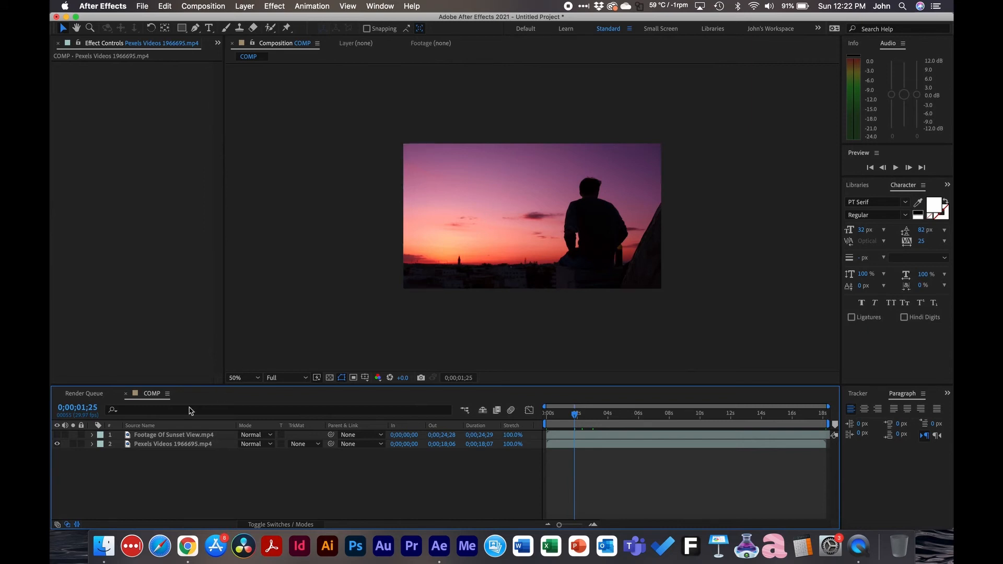
Step: Apply Curves to the silhouette clip and pull the top-right point left to brighten it sharply
left_click(145, 445)
key("ctrl+space")
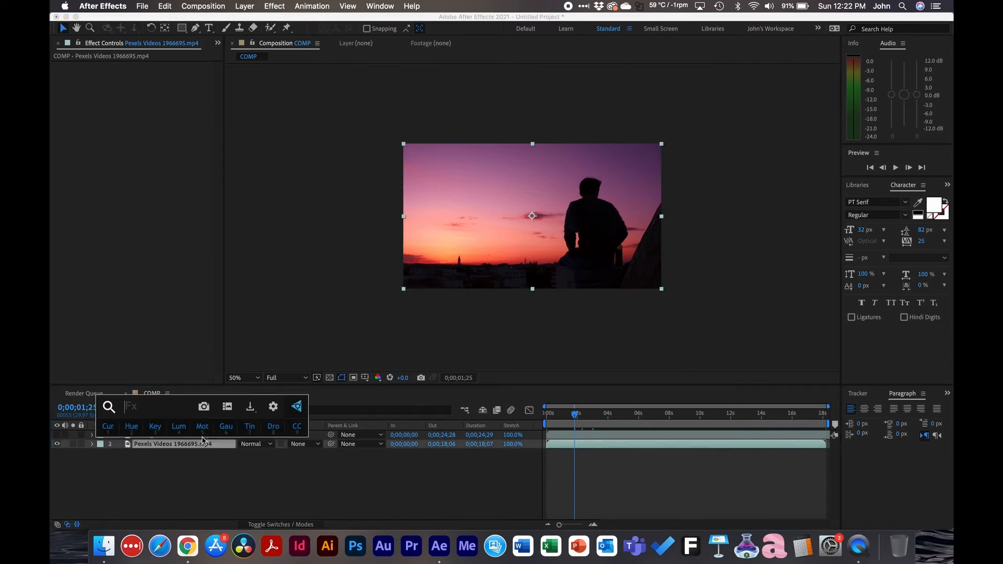
key("Return")
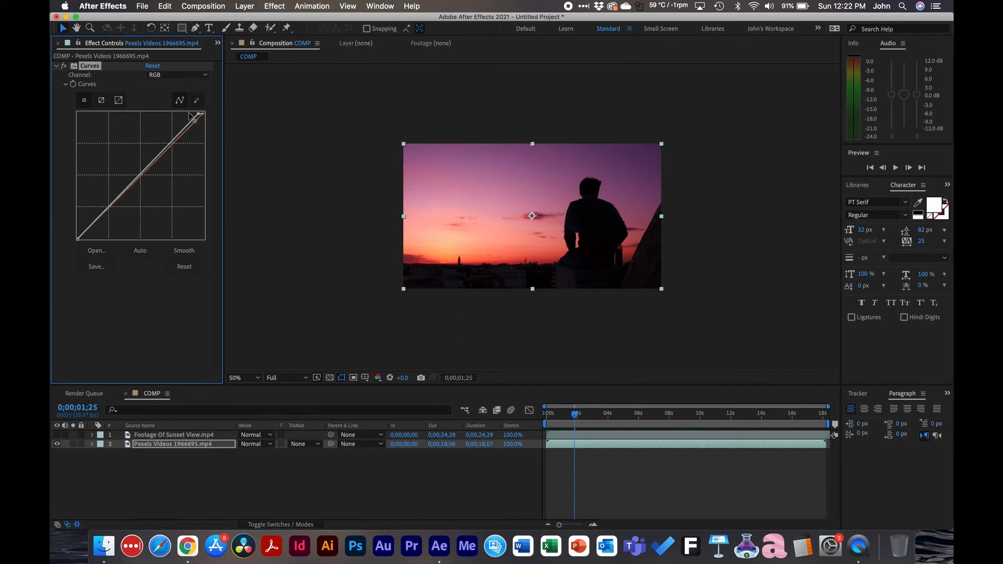
mouse_move(196, 117)
left_mouse_down()
mouse_move(142, 116)
mouse_move(104, 148)
left_mouse_up()
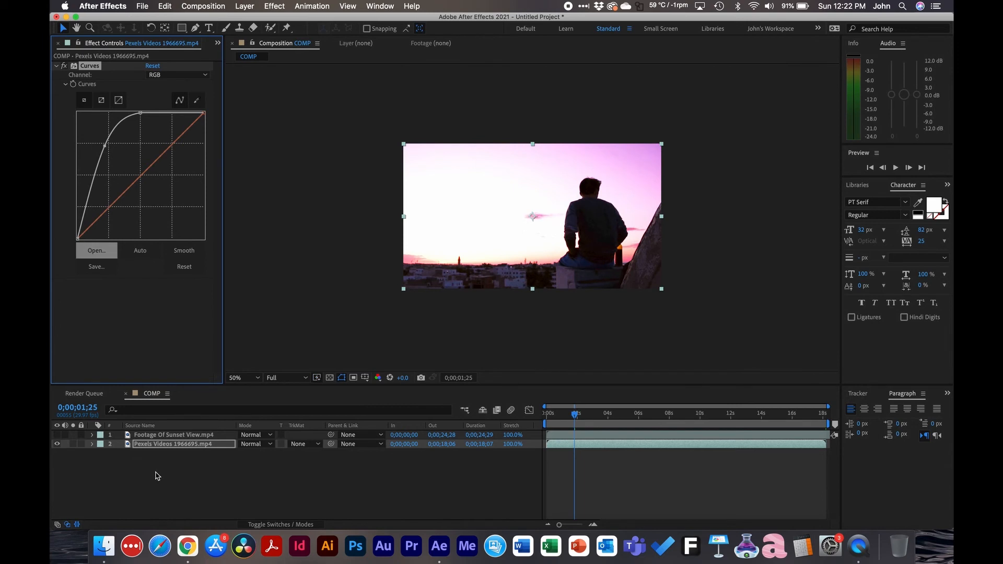
Step: Set the silhouette clip's TrkMat to Luma Matte "Footage Of Sunset View.mp4"
left_click(302, 444)
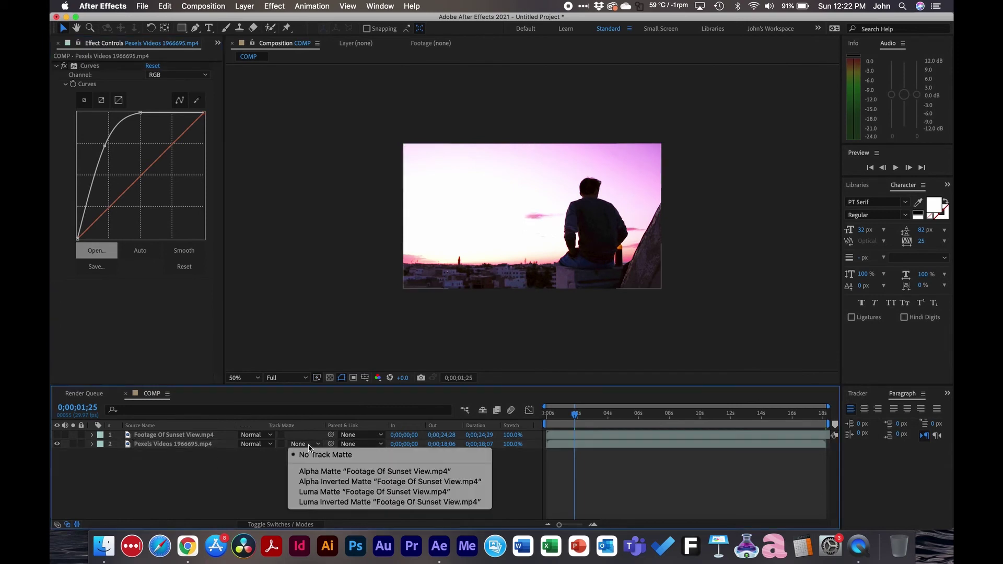
left_click(337, 491)
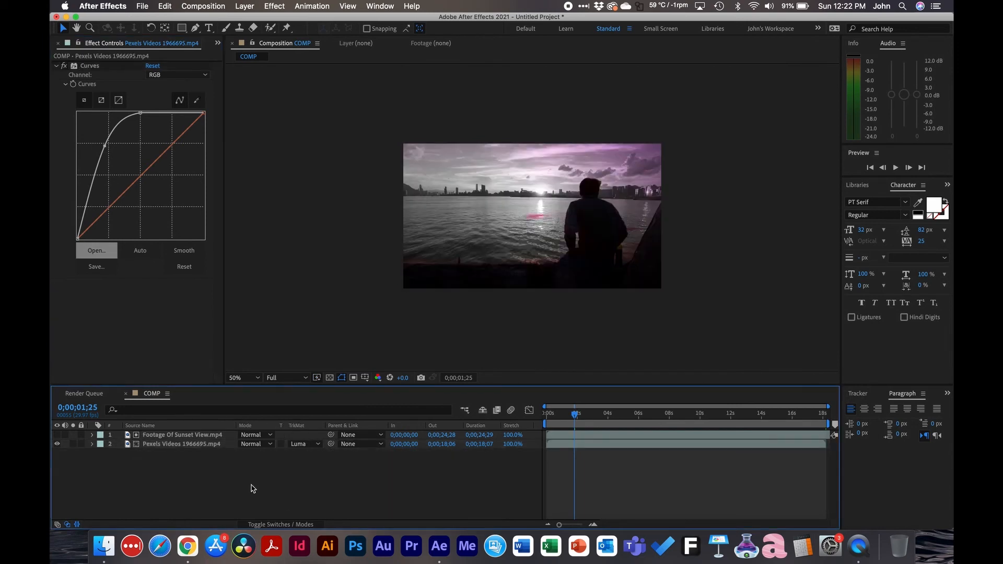